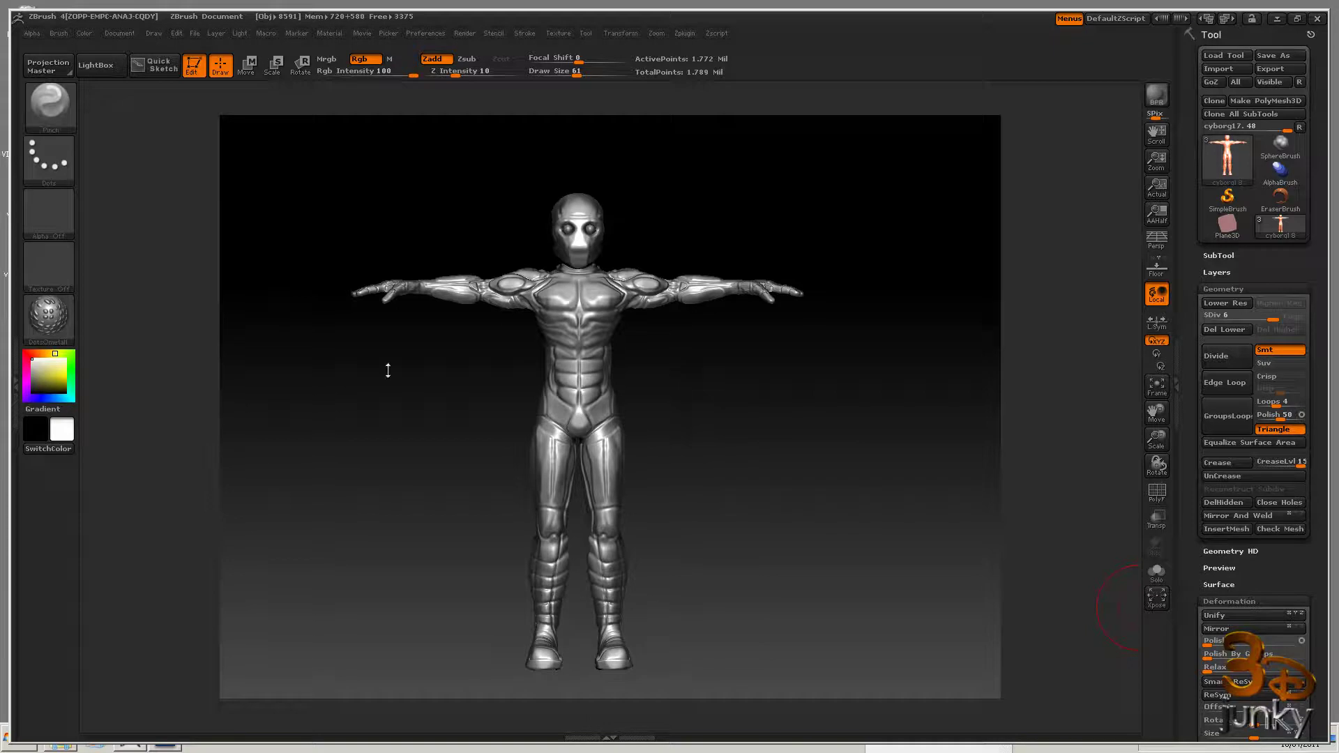
Open the material choices and orbit the cyborg through three-quarter, back and low views.
{"action": "left_click", "coordinate": [50, 318]}
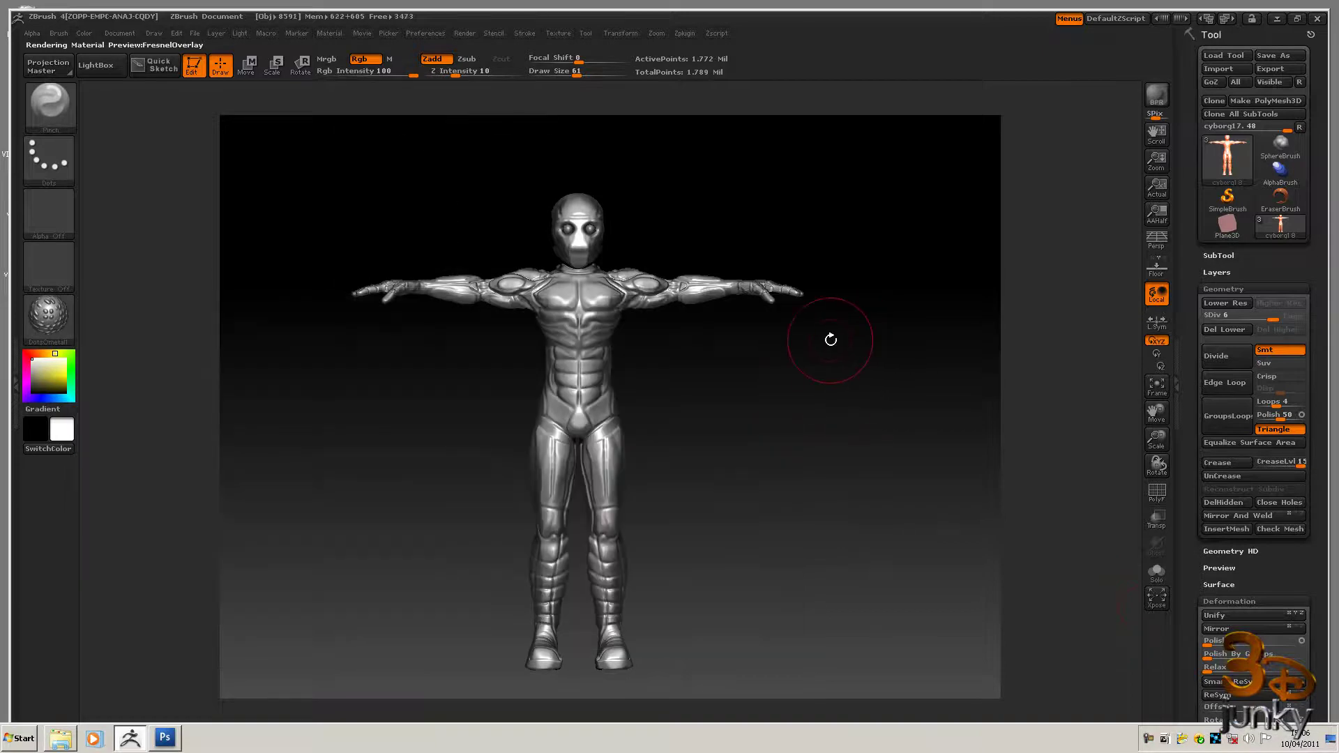
{"action": "mouse_move", "coordinate": [876, 389]}
{"action": "left_mouse_down"}
{"action": "mouse_move", "coordinate": [807, 392]}
{"action": "mouse_move", "coordinate": [863, 399]}
{"action": "mouse_move", "coordinate": [847, 397]}
{"action": "left_mouse_up"}
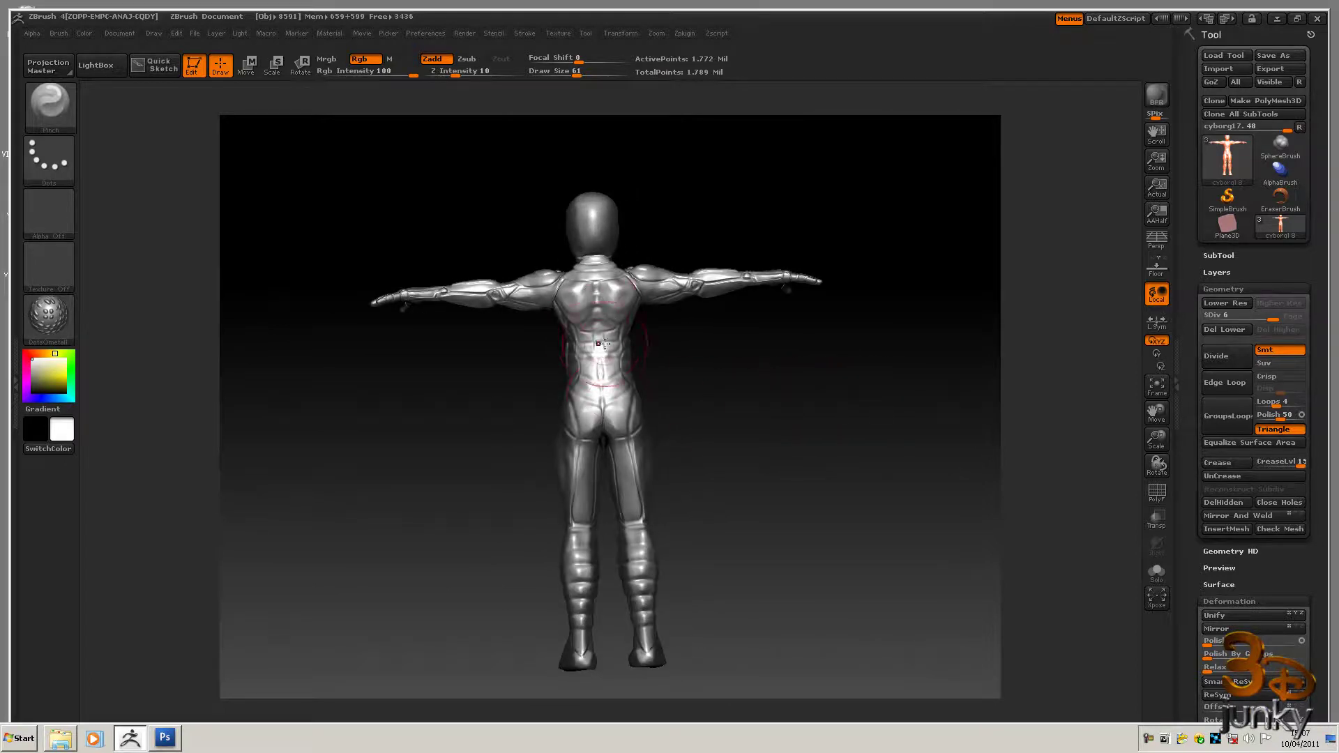
{"action": "mouse_move", "coordinate": [692, 425]}
{"action": "left_mouse_down"}
{"action": "mouse_move", "coordinate": [773, 461]}
{"action": "mouse_move", "coordinate": [792, 424]}
{"action": "mouse_move", "coordinate": [828, 436]}
{"action": "mouse_move", "coordinate": [730, 445]}
{"action": "left_mouse_up"}
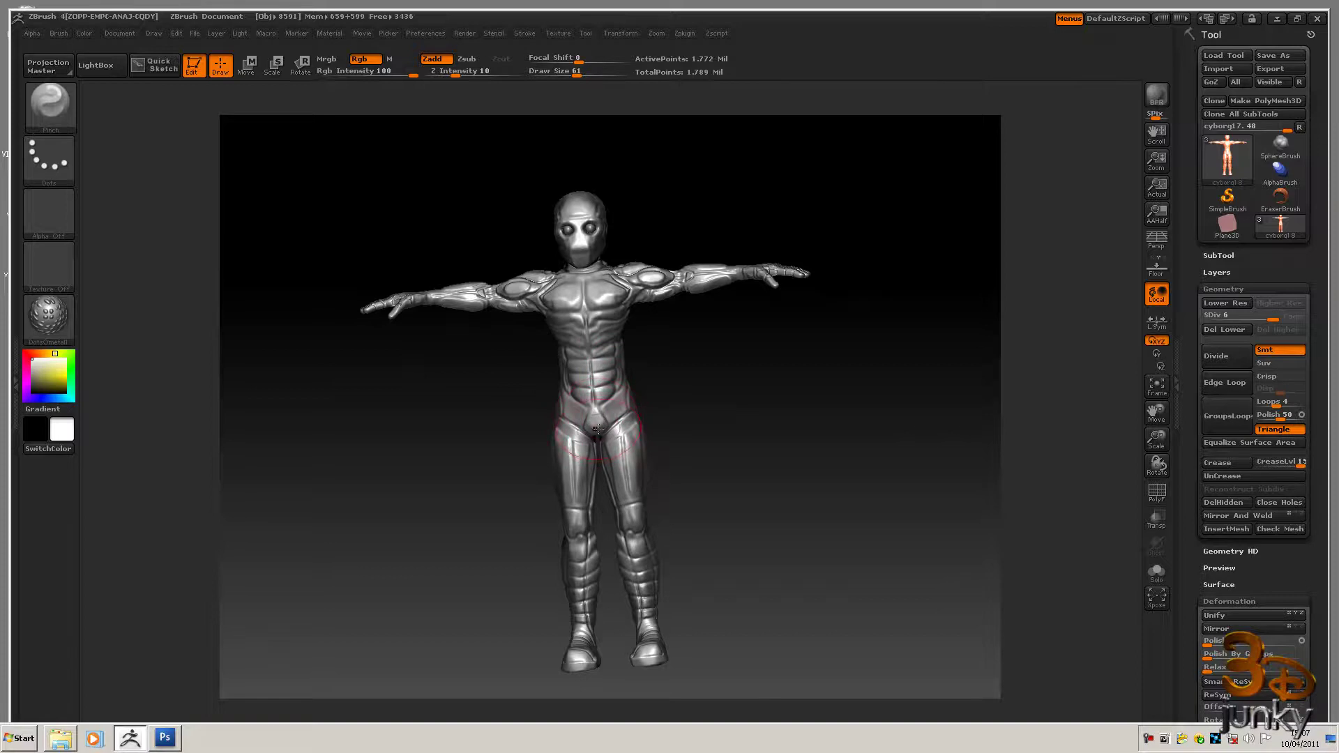
{"action": "left_click_drag", "start_coordinate": [753, 448], "coordinate": [777, 419]}
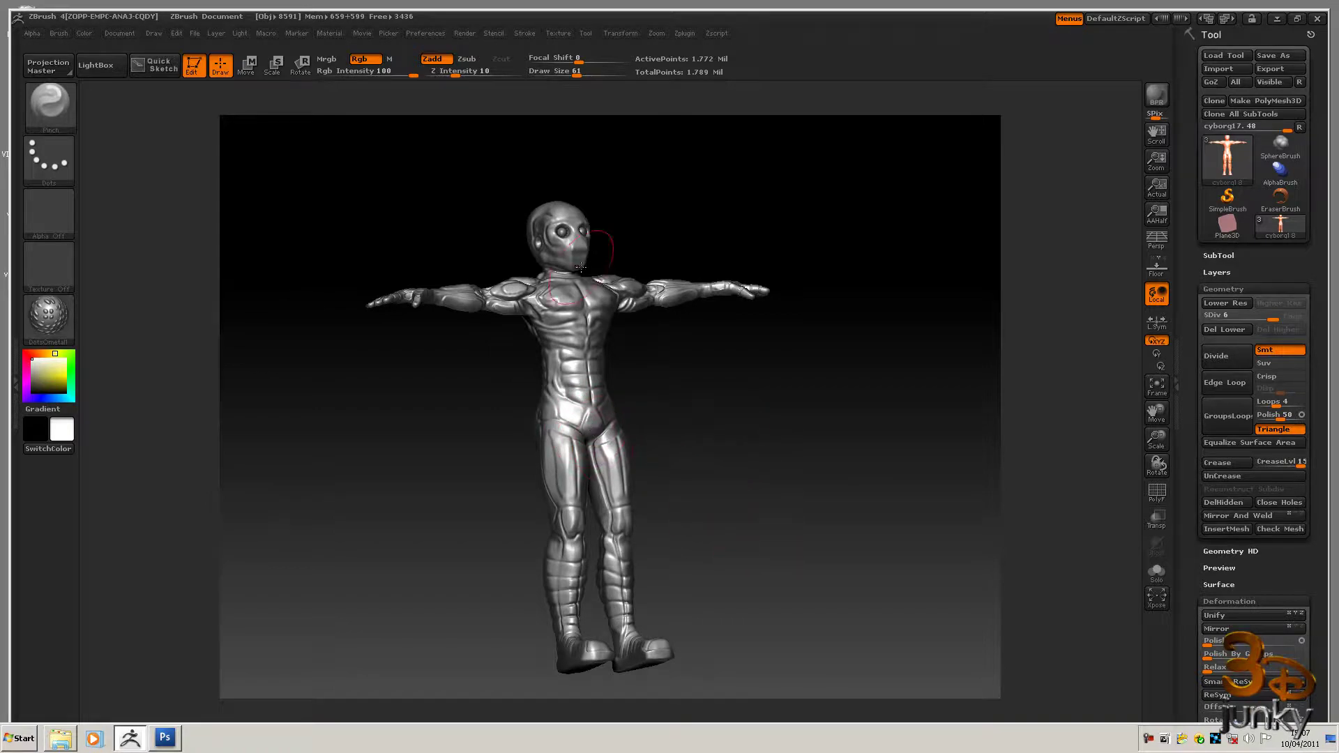
{"action": "left_click_drag", "start_coordinate": [855, 484], "coordinate": [765, 512]}
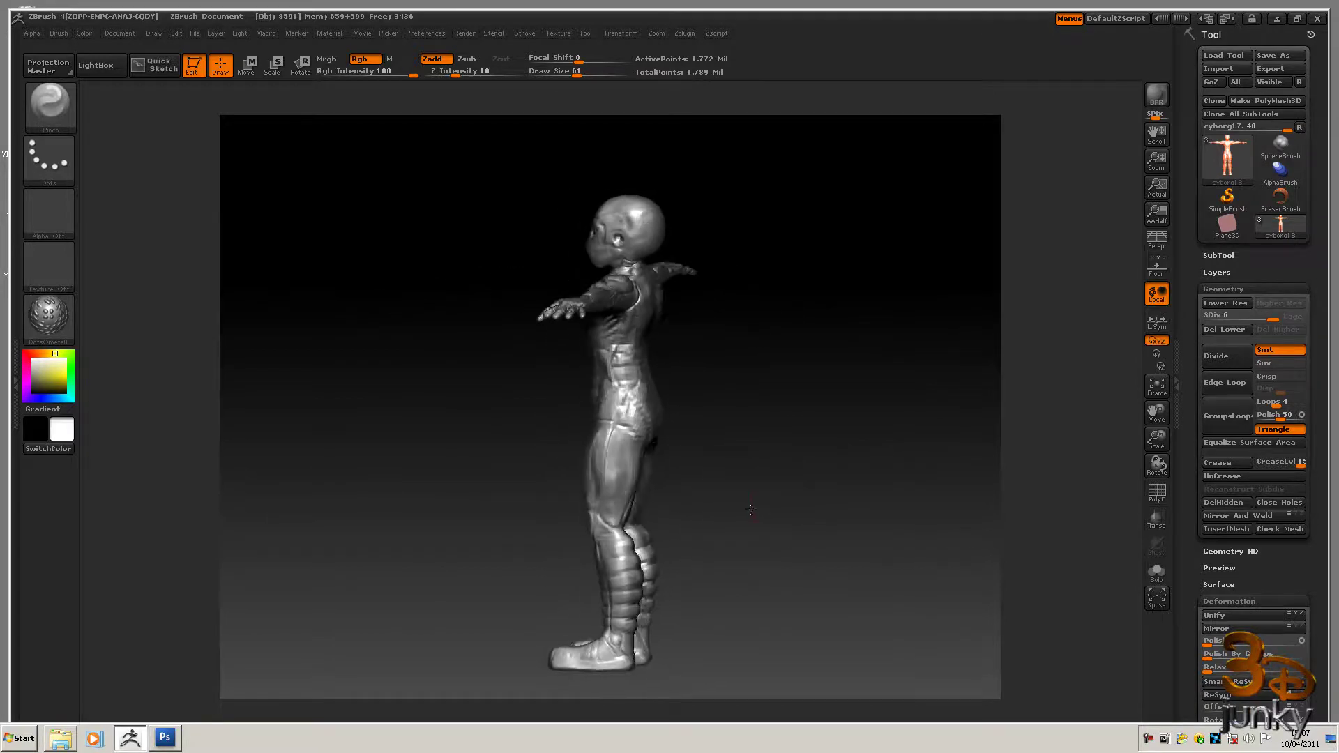
Turn the figure to a straight front view, then round to side and three-quarter profiles.
{"action": "left_click_drag", "start_coordinate": [765, 512], "coordinate": [762, 439]}
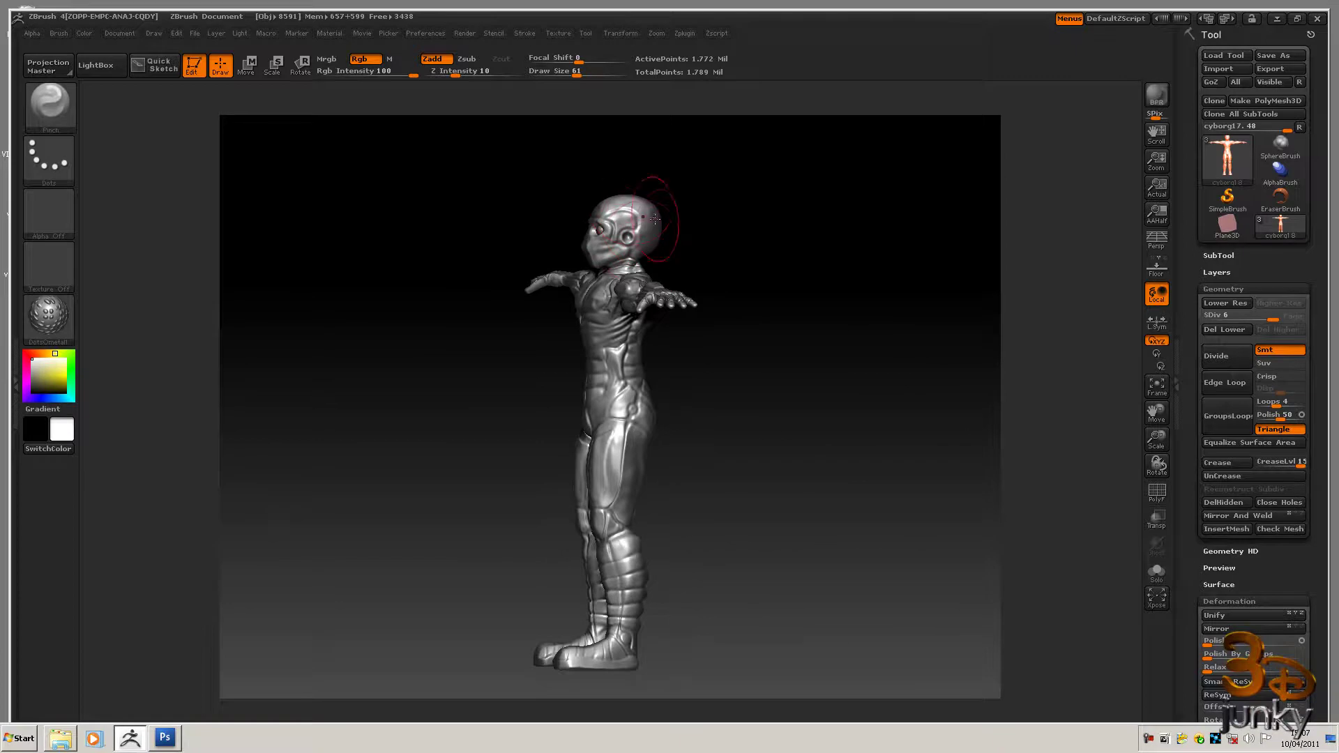
{"action": "left_click_drag", "start_coordinate": [750, 495], "coordinate": [493, 380]}
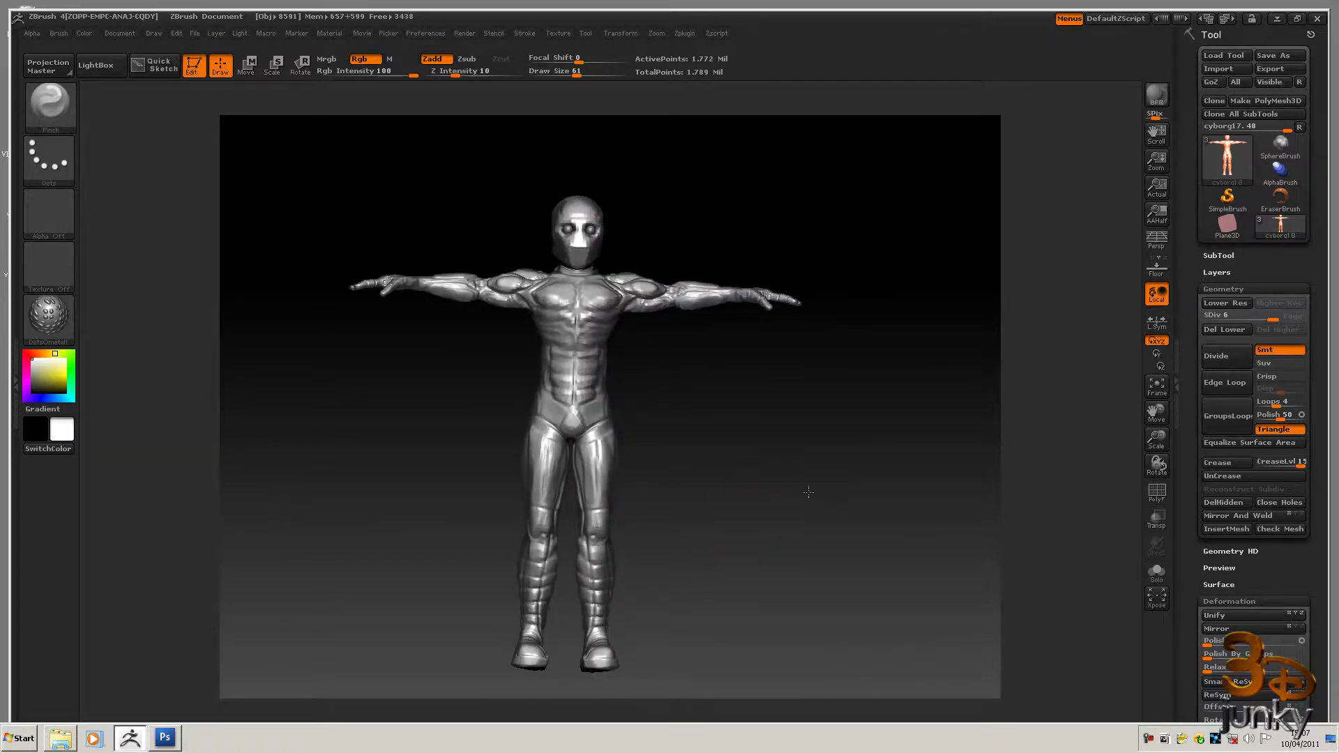
{"action": "mouse_move", "coordinate": [881, 488]}
{"action": "left_mouse_down"}
{"action": "mouse_move", "coordinate": [713, 504]}
{"action": "mouse_move", "coordinate": [799, 500]}
{"action": "mouse_move", "coordinate": [775, 470]}
{"action": "left_mouse_up"}
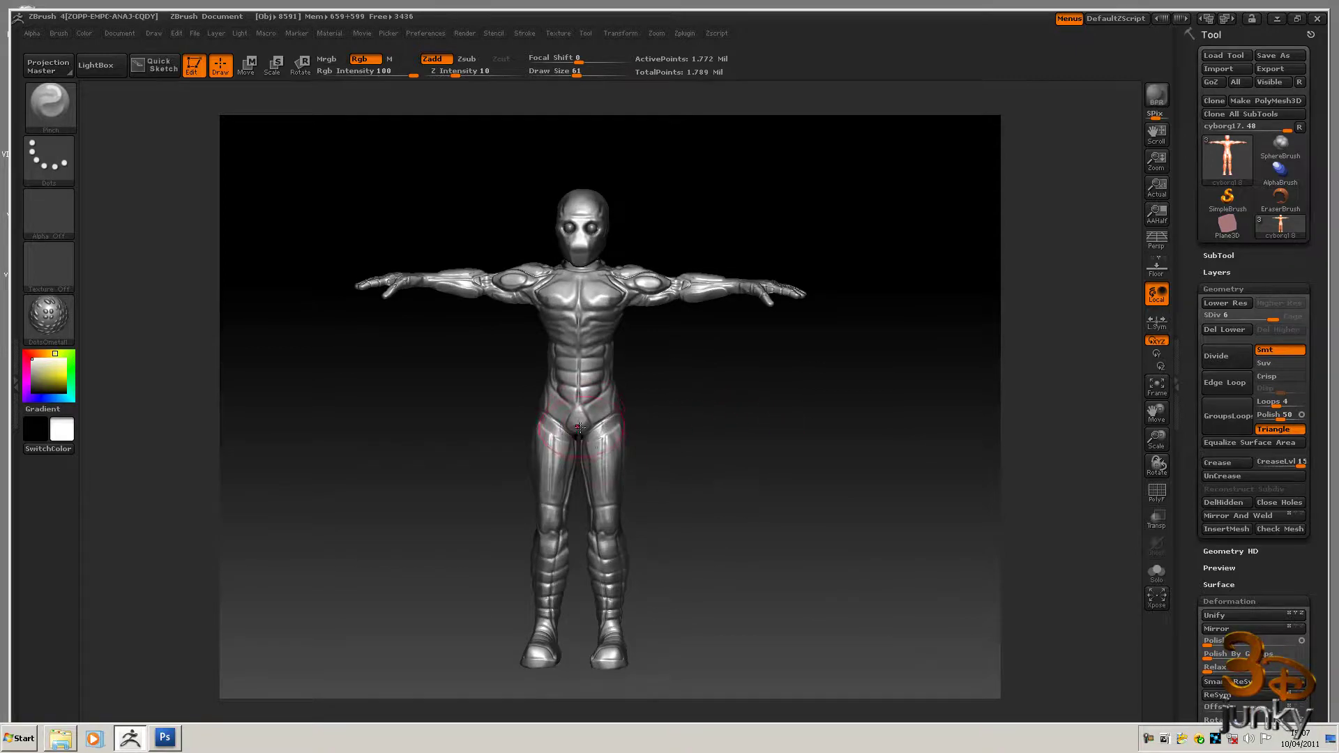
{"action": "mouse_move", "coordinate": [755, 466]}
{"action": "left_mouse_down"}
{"action": "mouse_move", "coordinate": [812, 457]}
{"action": "mouse_move", "coordinate": [755, 461]}
{"action": "mouse_move", "coordinate": [944, 502]}
{"action": "left_mouse_up"}
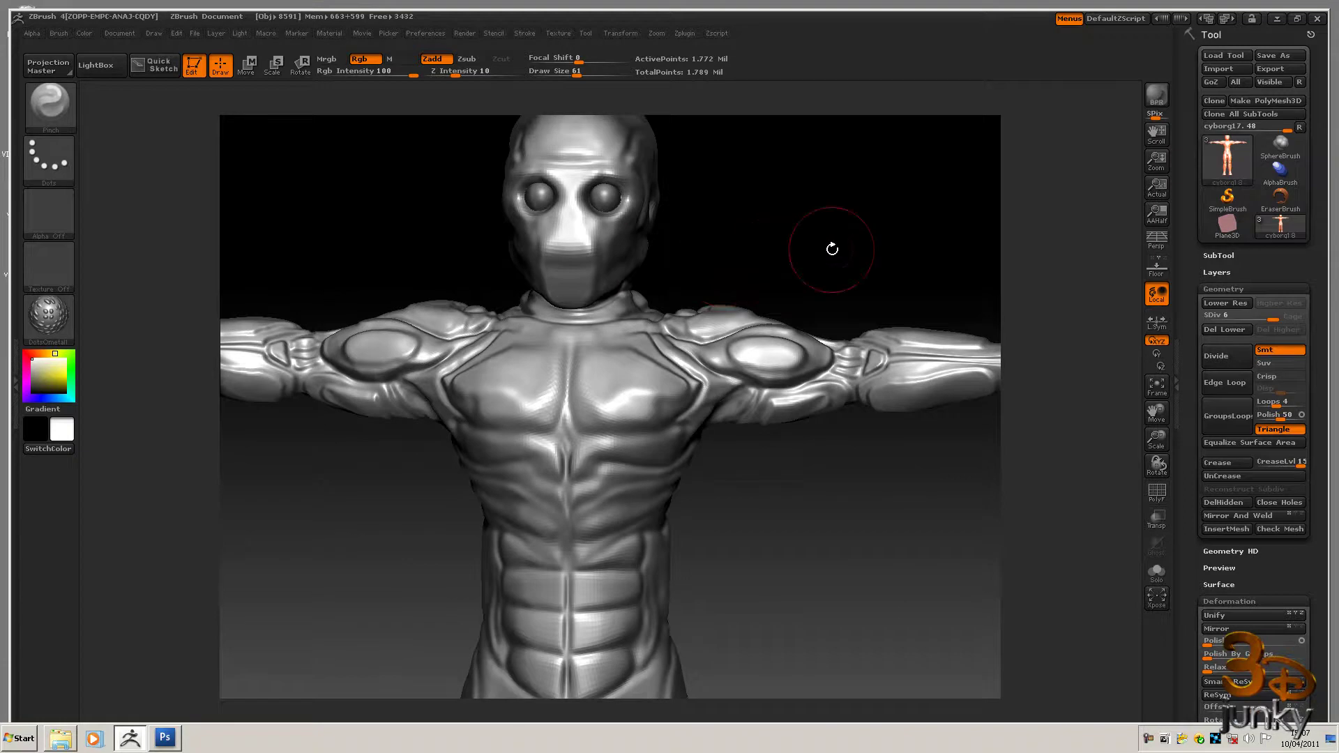
Try reshaping the cheek under the eye, undo it, then pinch a short forehead crease.
{"action": "left_click_drag", "start_coordinate": [831, 248], "coordinate": [768, 255]}
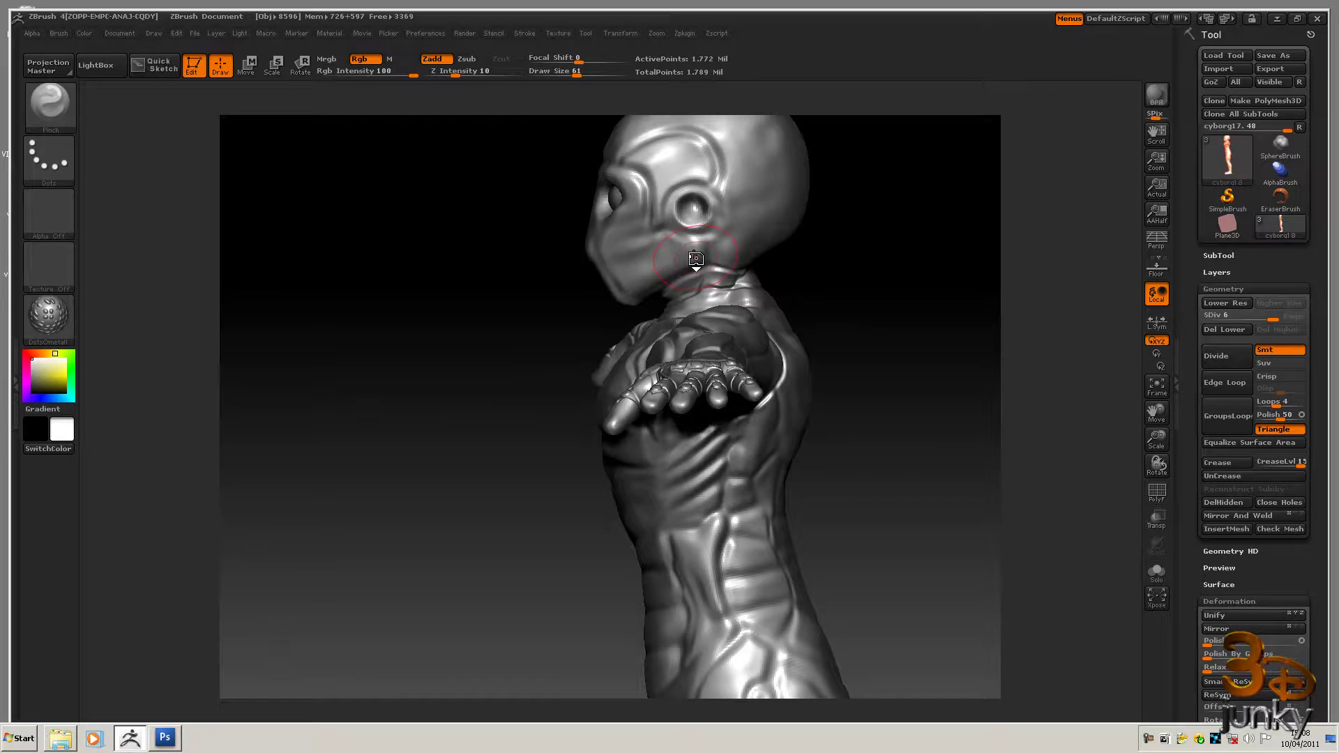
{"action": "left_click_drag", "start_coordinate": [660, 249], "coordinate": [657, 242]}
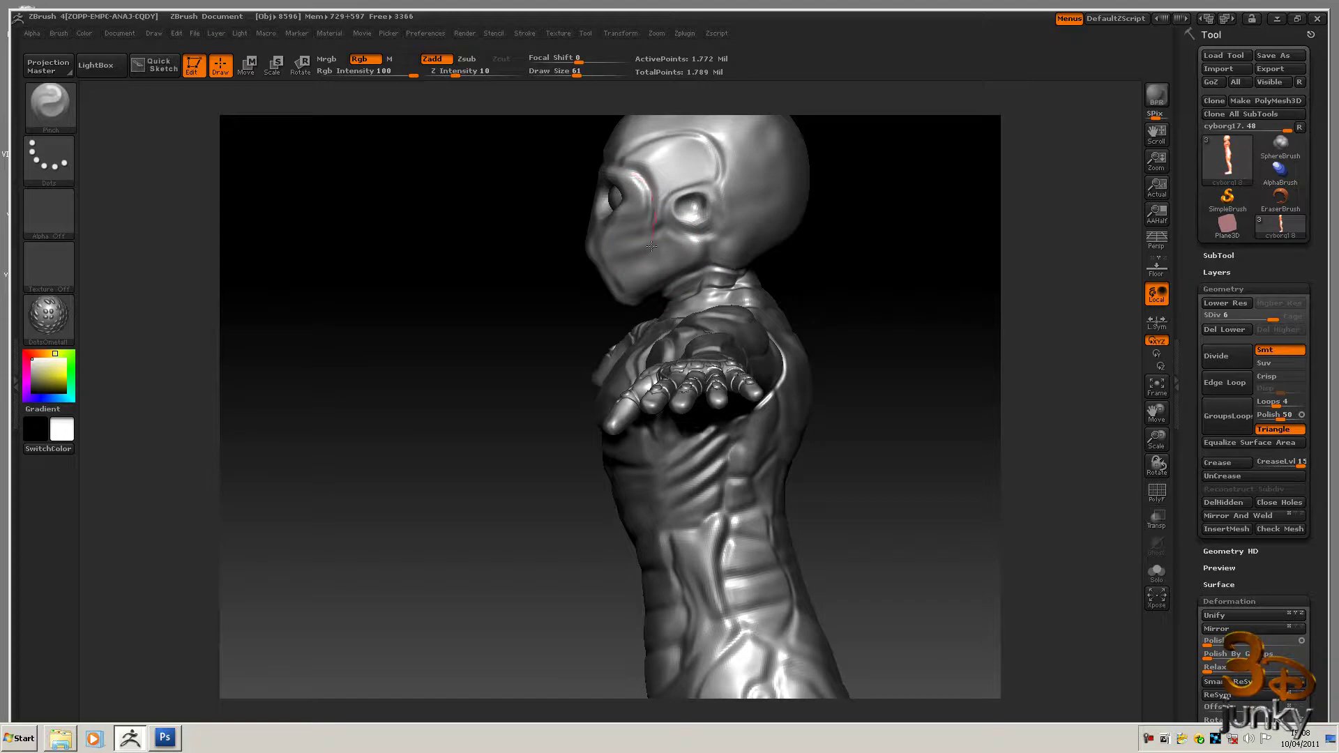
{"action": "key", "text": "ctrl+z"}
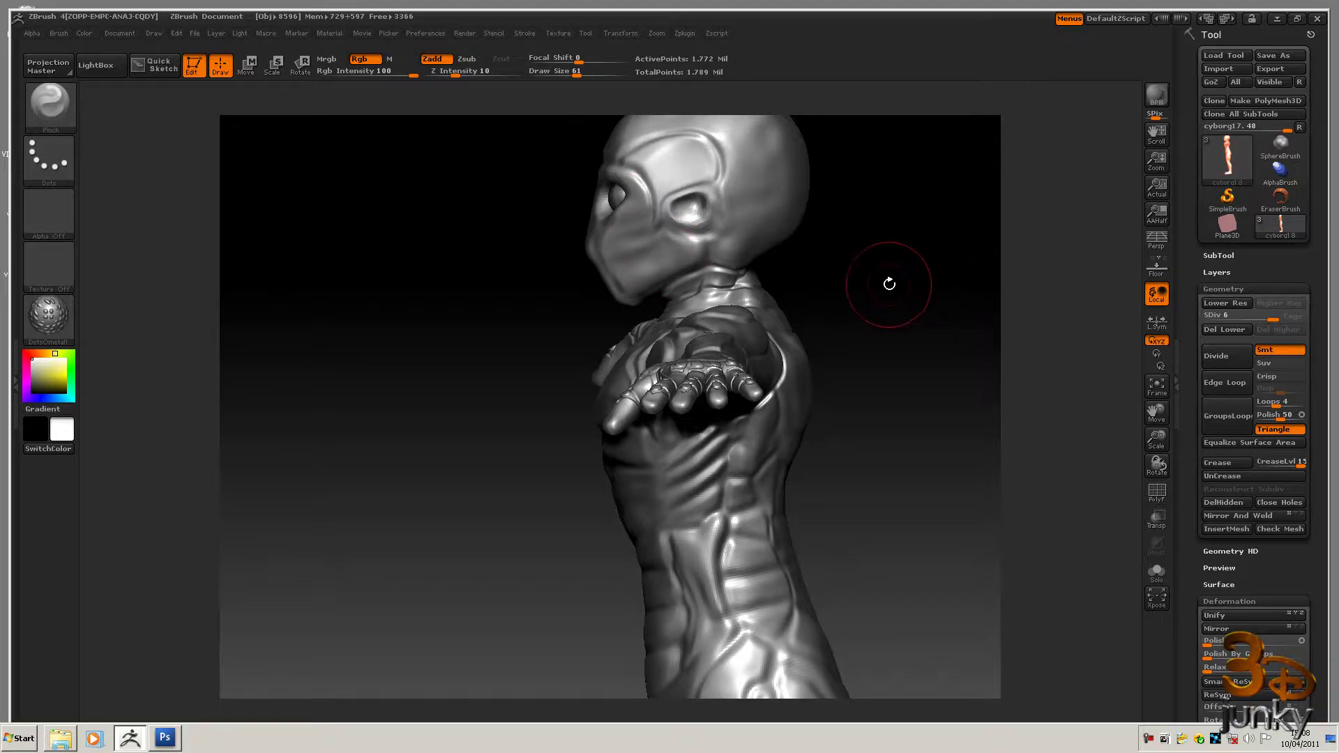
{"action": "left_click_drag", "start_coordinate": [889, 284], "coordinate": [948, 282], "text": "shift"}
{"action": "left_click_drag", "start_coordinate": [563, 165], "coordinate": [640, 162]}
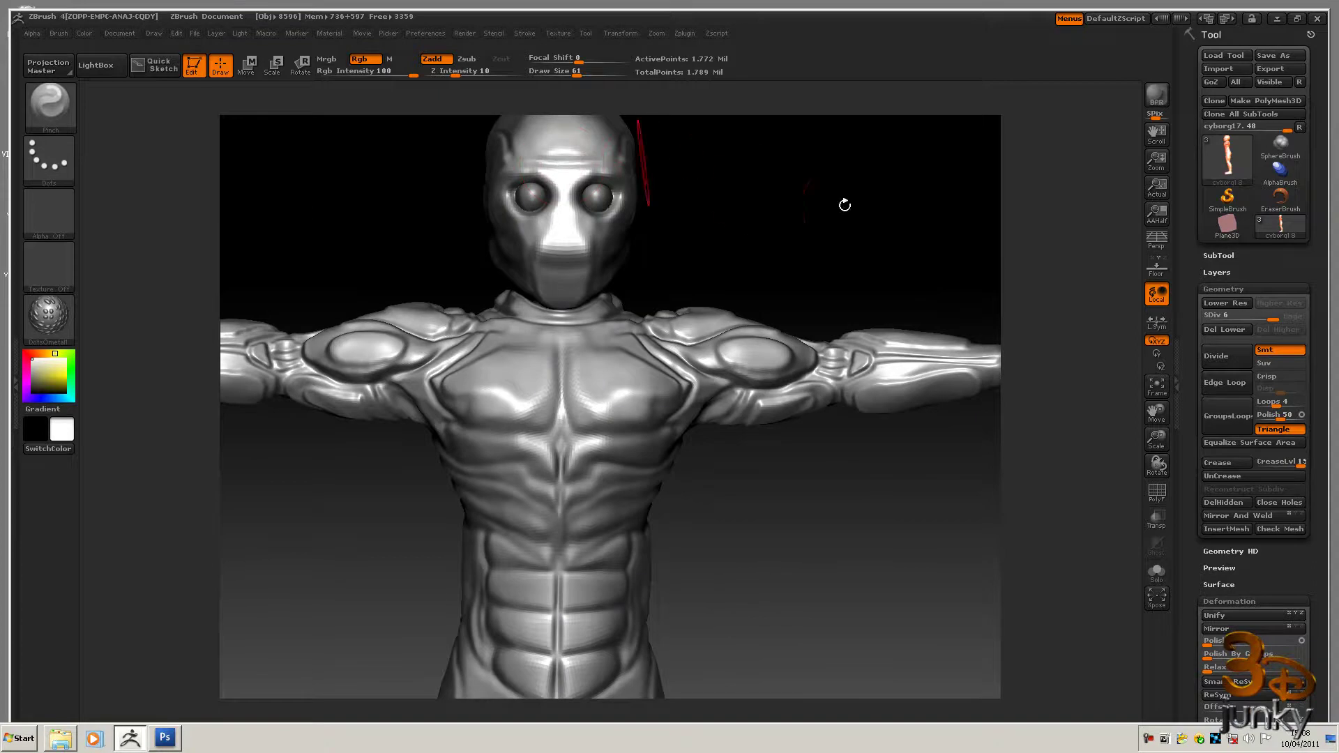
Check the model from the sides, then pinch a deepened diagonal crease across the pec toward the shoulder.
{"action": "mouse_move", "coordinate": [802, 230]}
{"action": "left_mouse_down"}
{"action": "mouse_move", "coordinate": [847, 230]}
{"action": "mouse_move", "coordinate": [777, 239]}
{"action": "mouse_move", "coordinate": [712, 278]}
{"action": "left_mouse_up"}
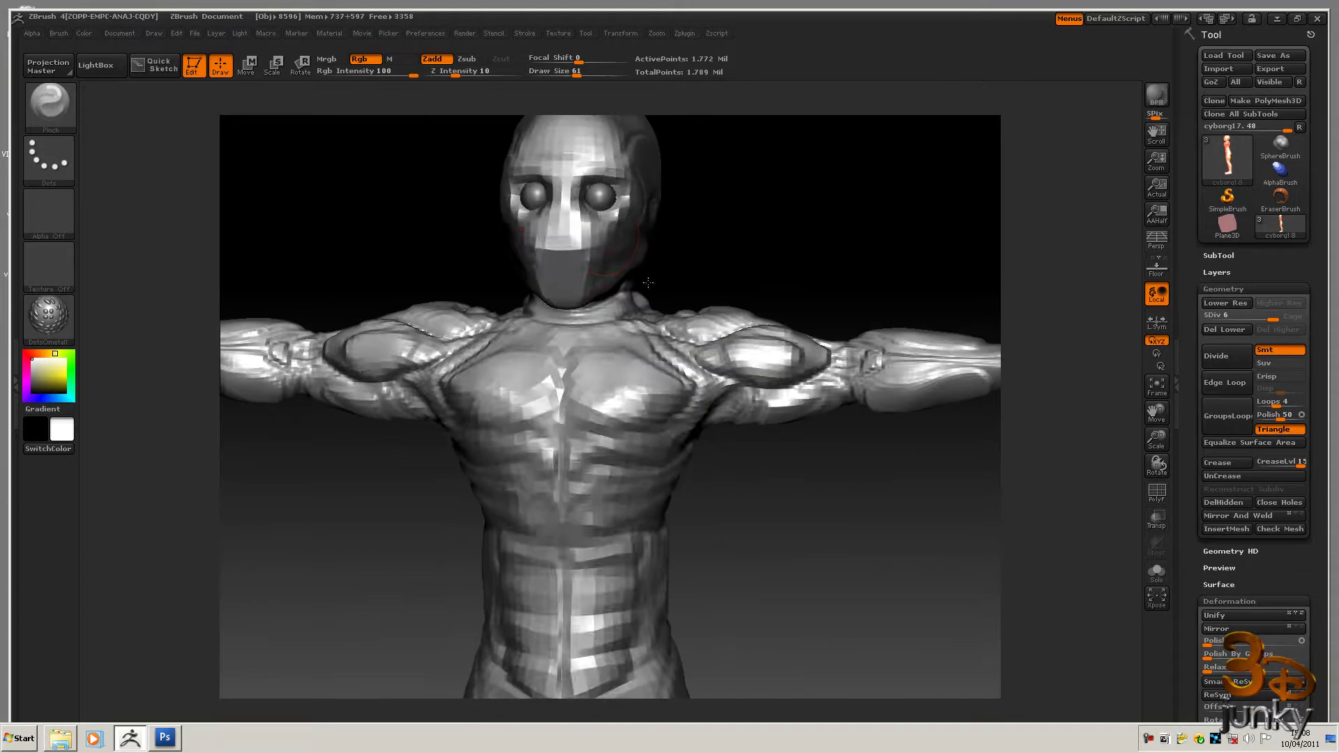
{"action": "left_click_drag", "start_coordinate": [769, 230], "coordinate": [844, 245]}
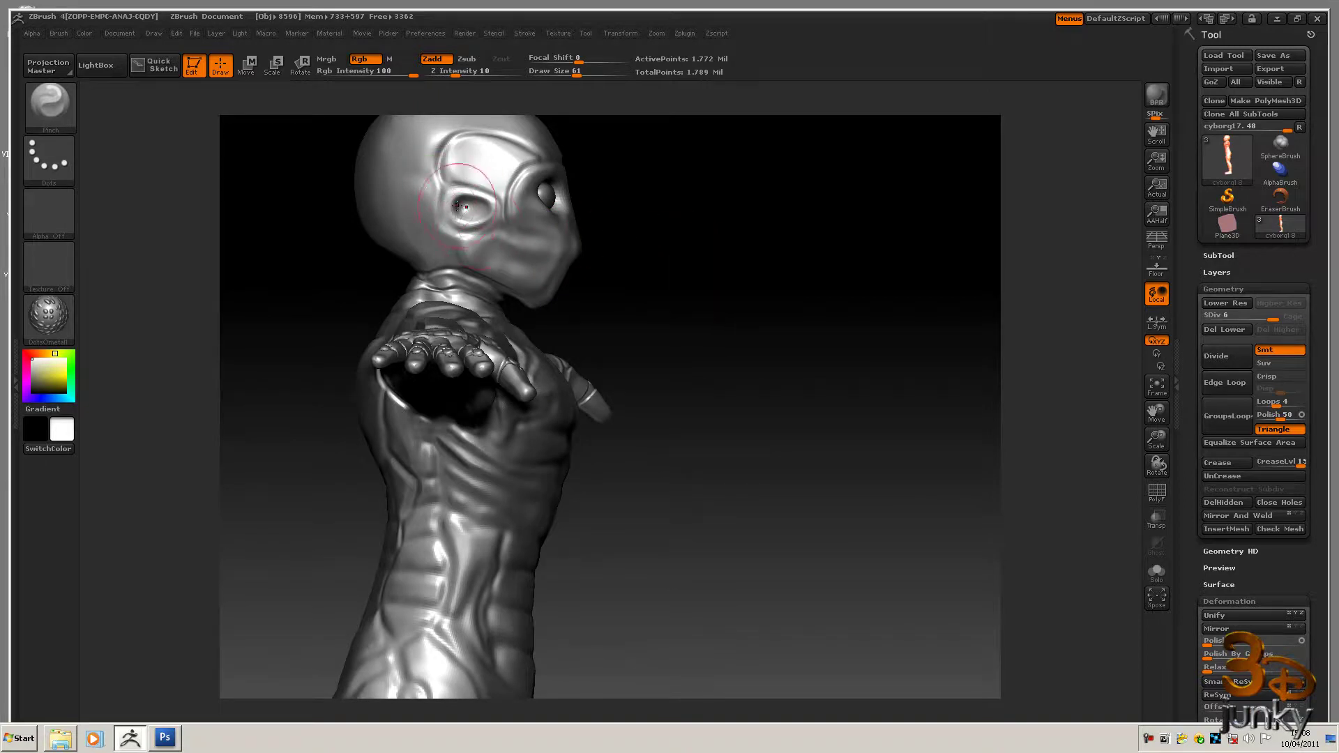
{"action": "mouse_move", "coordinate": [791, 277]}
{"action": "left_mouse_down"}
{"action": "mouse_move", "coordinate": [760, 284]}
{"action": "mouse_move", "coordinate": [802, 284]}
{"action": "mouse_move", "coordinate": [721, 278]}
{"action": "mouse_move", "coordinate": [814, 263]}
{"action": "left_mouse_up"}
{"action": "mouse_move", "coordinate": [709, 258]}
{"action": "left_mouse_down"}
{"action": "mouse_move", "coordinate": [747, 233]}
{"action": "mouse_move", "coordinate": [789, 237]}
{"action": "mouse_move", "coordinate": [743, 206]}
{"action": "mouse_move", "coordinate": [750, 197]}
{"action": "mouse_move", "coordinate": [774, 260]}
{"action": "mouse_move", "coordinate": [734, 254]}
{"action": "left_mouse_up"}
{"action": "left_click_drag", "start_coordinate": [621, 357], "coordinate": [667, 377]}
{"action": "left_click_drag", "start_coordinate": [614, 331], "coordinate": [663, 369]}
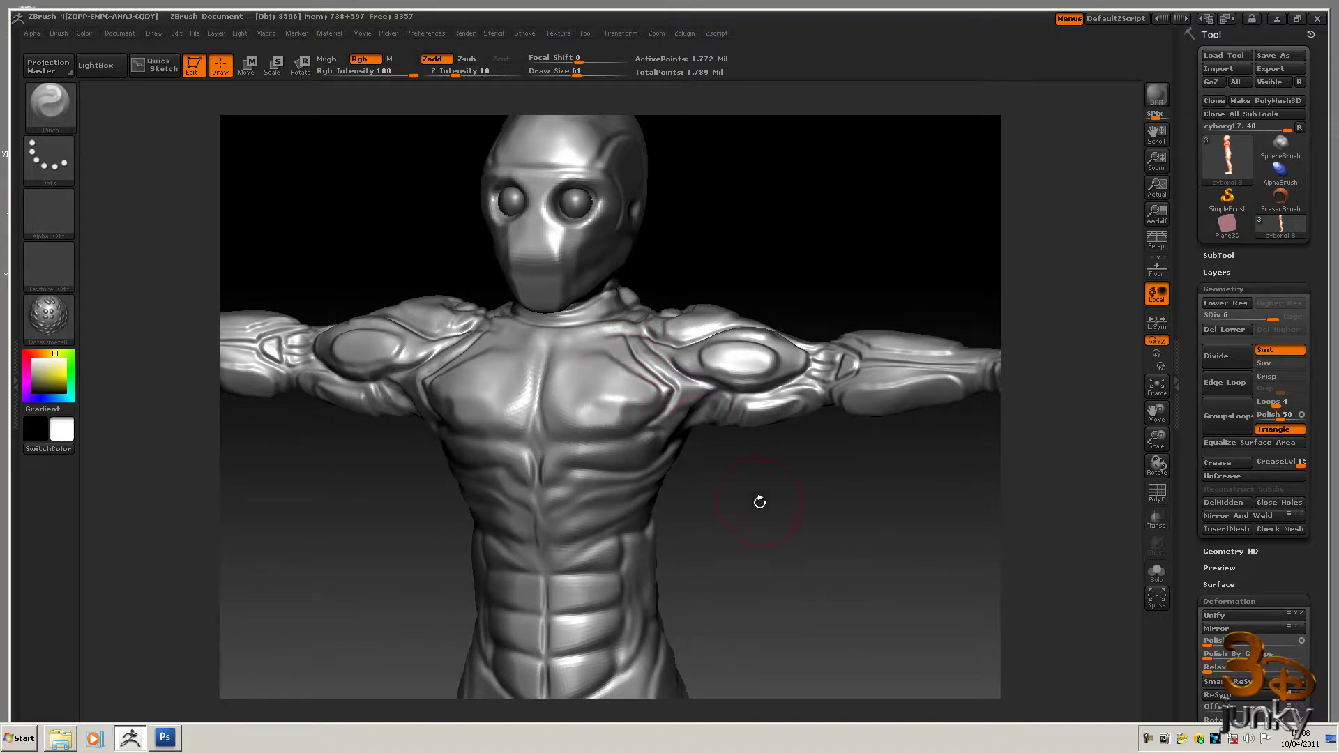
Pinch new folds into the elbow armour, turning the model slightly before and after.
{"action": "left_click_drag", "start_coordinate": [795, 230], "coordinate": [798, 228]}
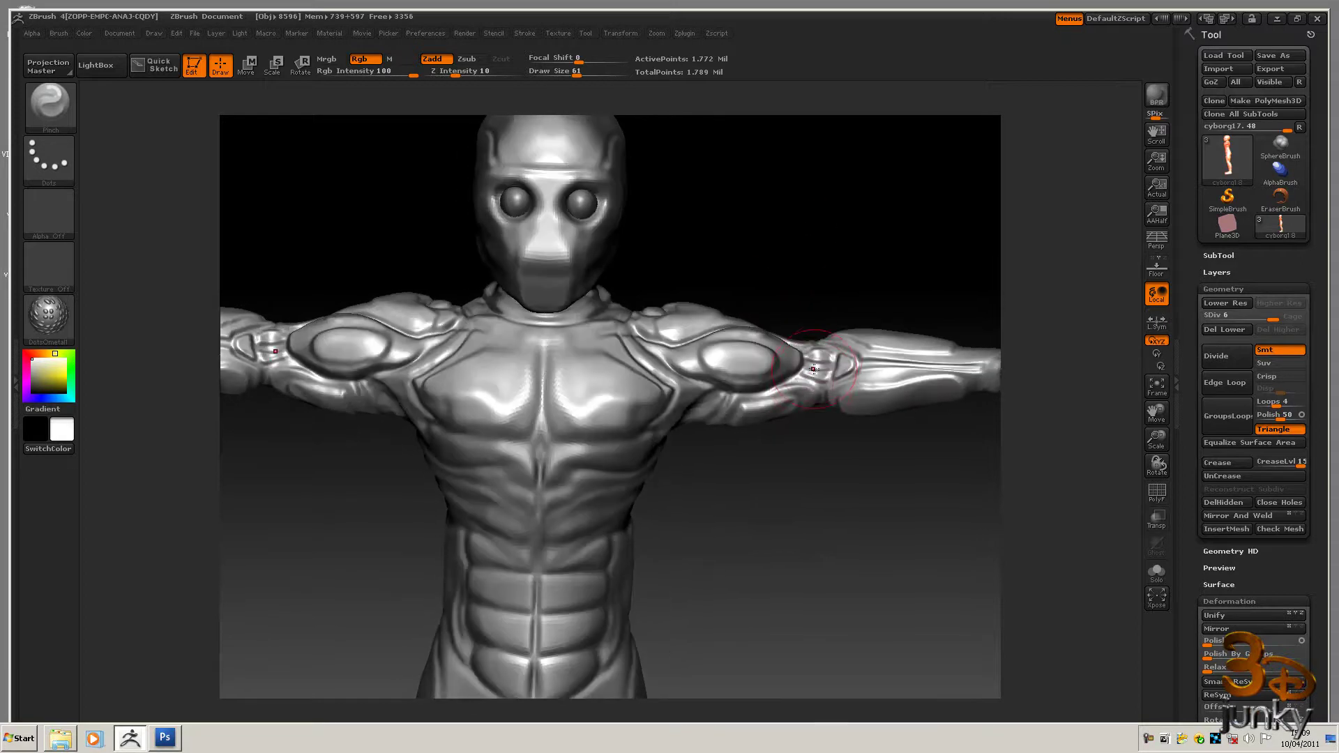
{"action": "left_click_drag", "start_coordinate": [838, 354], "coordinate": [834, 367]}
{"action": "mouse_move", "coordinate": [767, 233]}
{"action": "left_mouse_down"}
{"action": "mouse_move", "coordinate": [889, 249]}
{"action": "mouse_move", "coordinate": [786, 202]}
{"action": "left_mouse_up"}
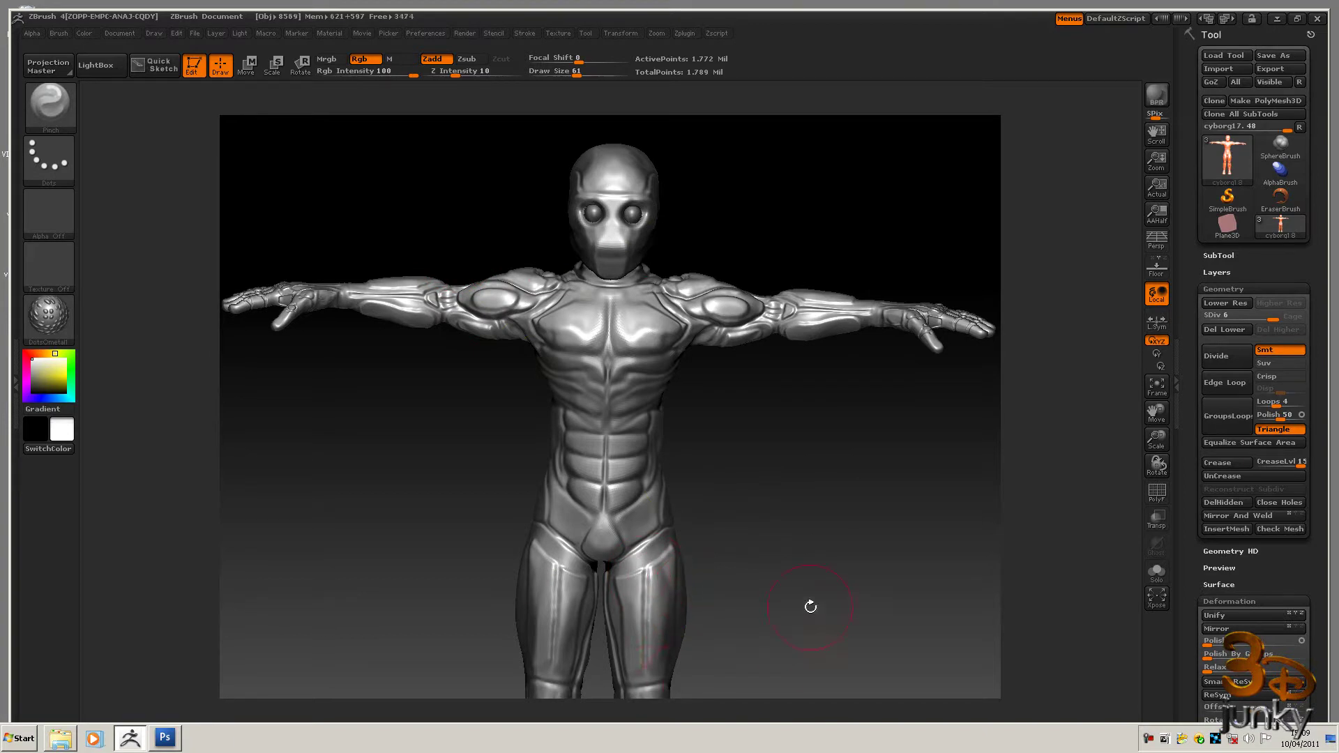
Carve a mirrored vertical groove down both thighs, then orbit and tilt the view to check.
{"action": "left_click_drag", "start_coordinate": [640, 687], "coordinate": [640, 680]}
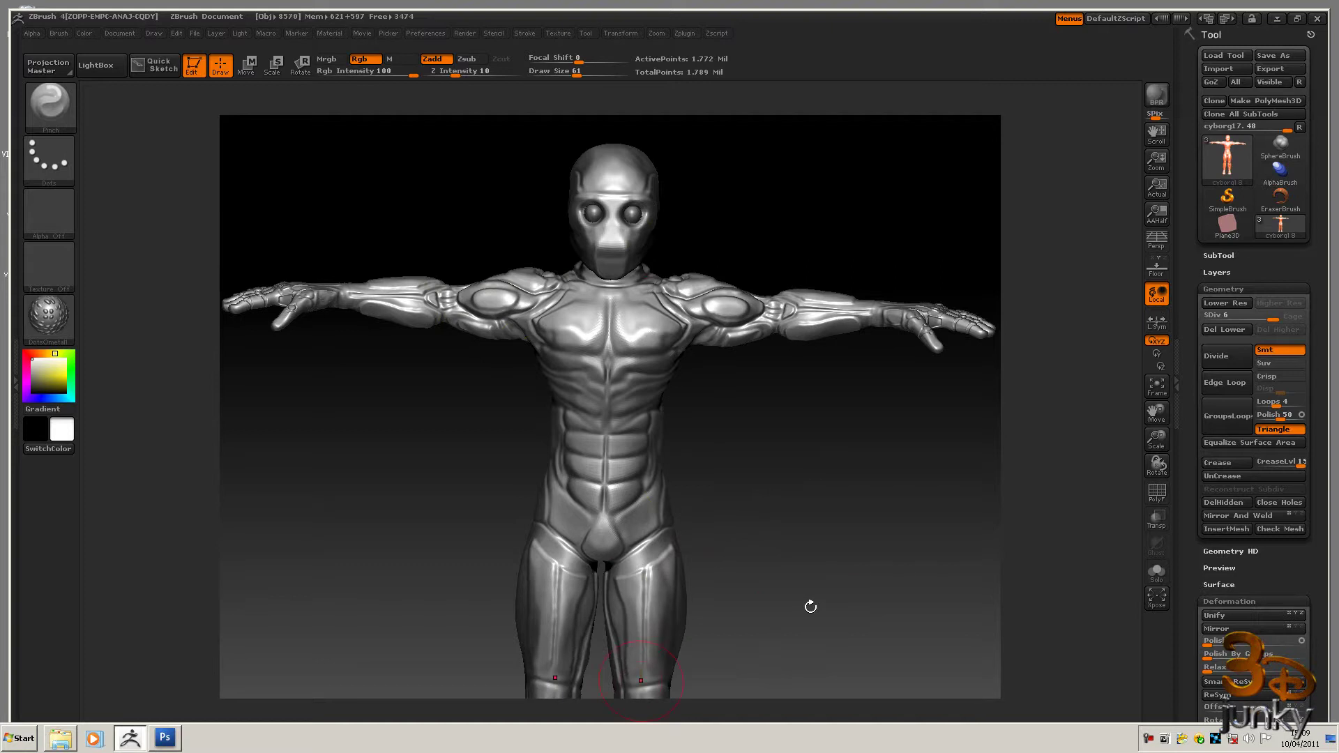
{"action": "mouse_move", "coordinate": [811, 530]}
{"action": "left_mouse_down"}
{"action": "mouse_move", "coordinate": [882, 520]}
{"action": "mouse_move", "coordinate": [804, 517]}
{"action": "mouse_move", "coordinate": [842, 481]}
{"action": "mouse_move", "coordinate": [850, 496]}
{"action": "left_mouse_up"}
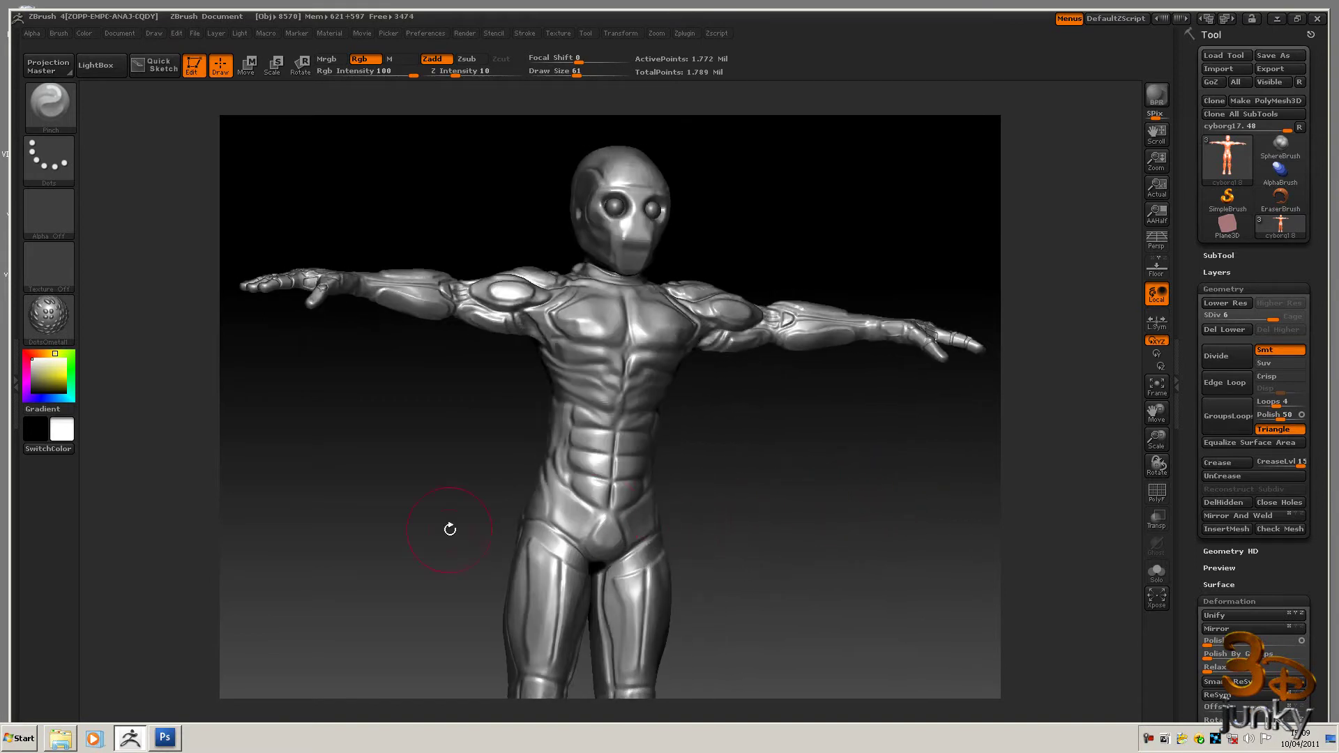
{"action": "left_click_drag", "start_coordinate": [450, 529], "coordinate": [419, 431]}
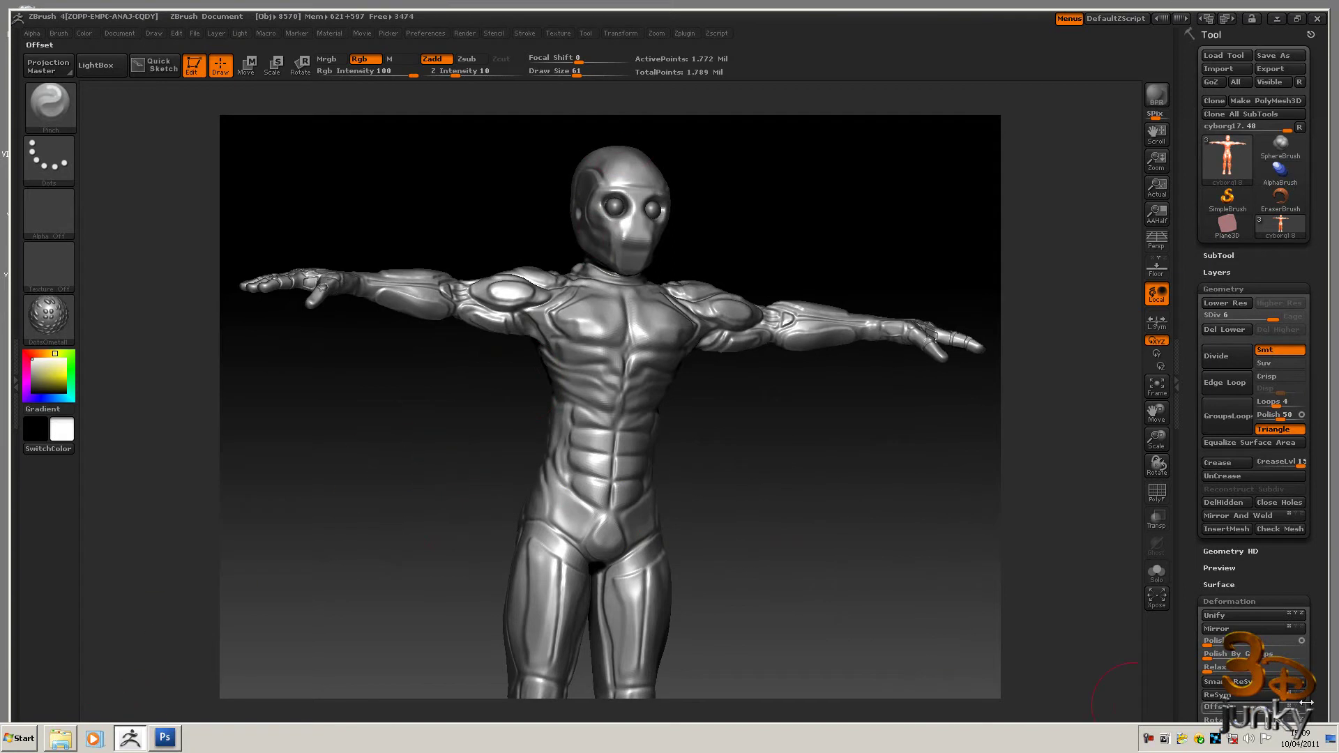